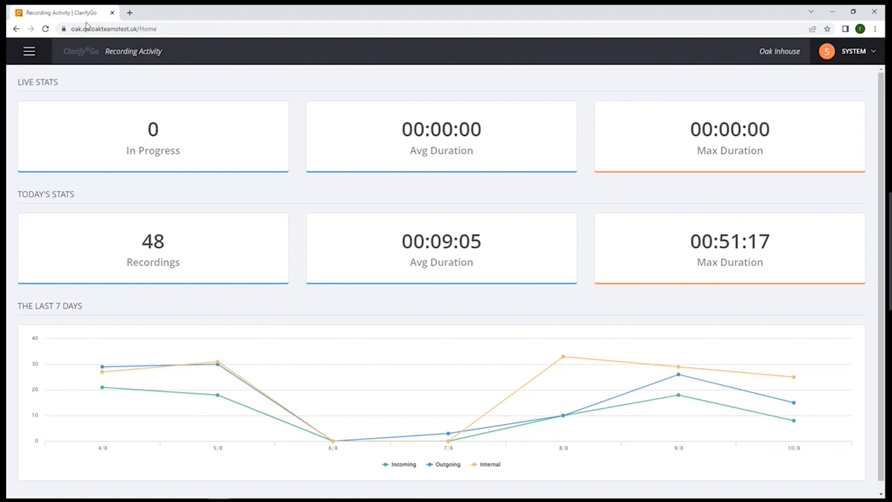
Open the Projects page of the quality management (QM) module
left_click(29, 51)
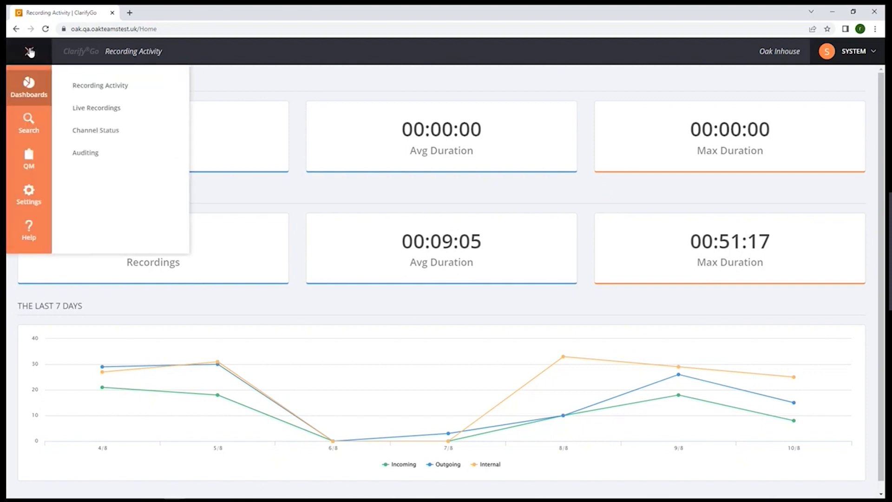
left_click(26, 160)
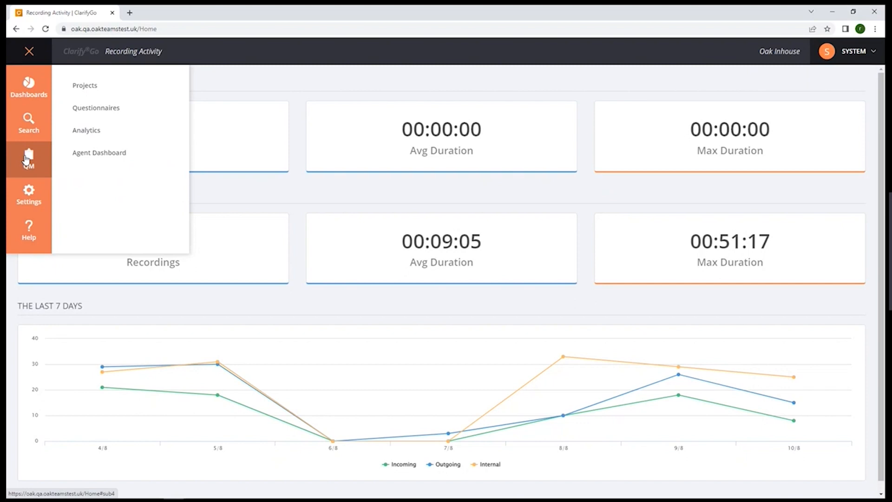
left_click(97, 96)
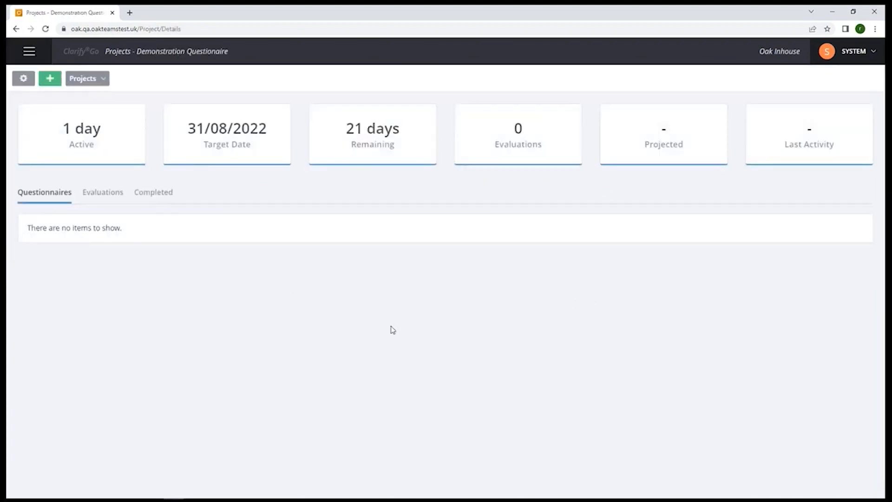
Start a new project and title it "Demonstration Project"
left_click(102, 79)
left_click(98, 98)
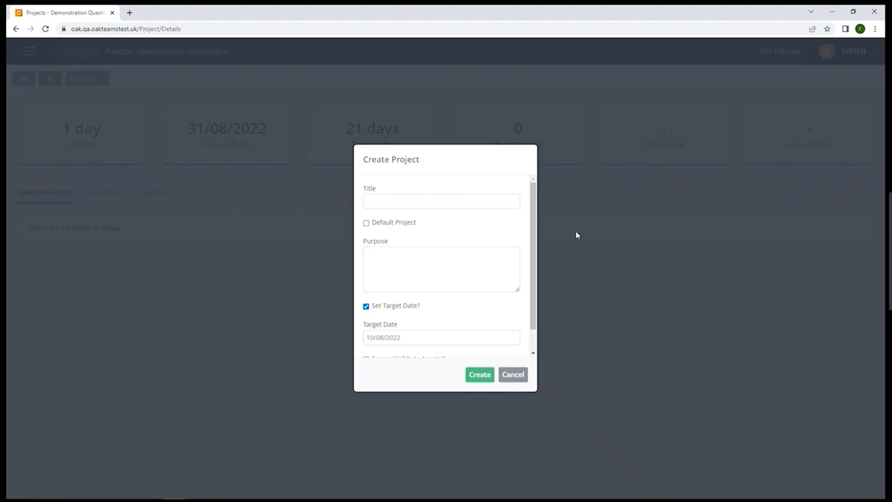
left_click(454, 199)
left_click(455, 263)
left_click_drag(477, 201, 416, 207)
type("Project")
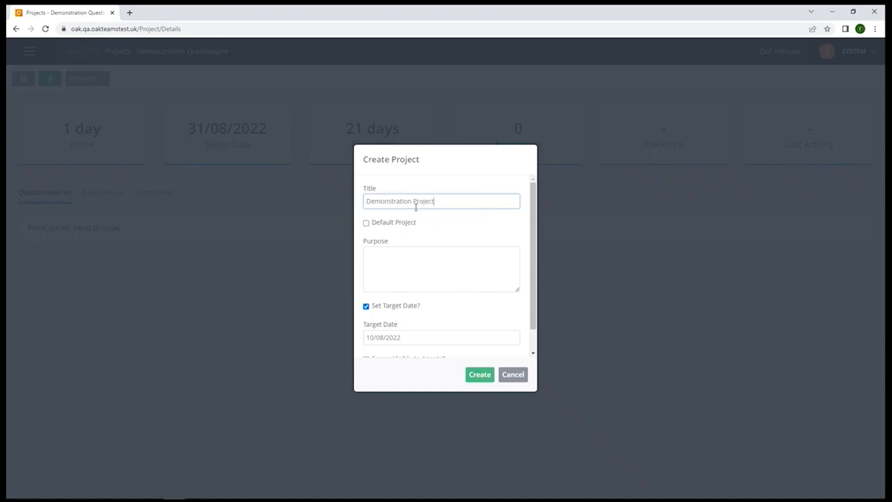
Enter "Project to Demonstrate the Evaluation module" as the new project's purpose
left_click(439, 256)
key("alt+Tab")
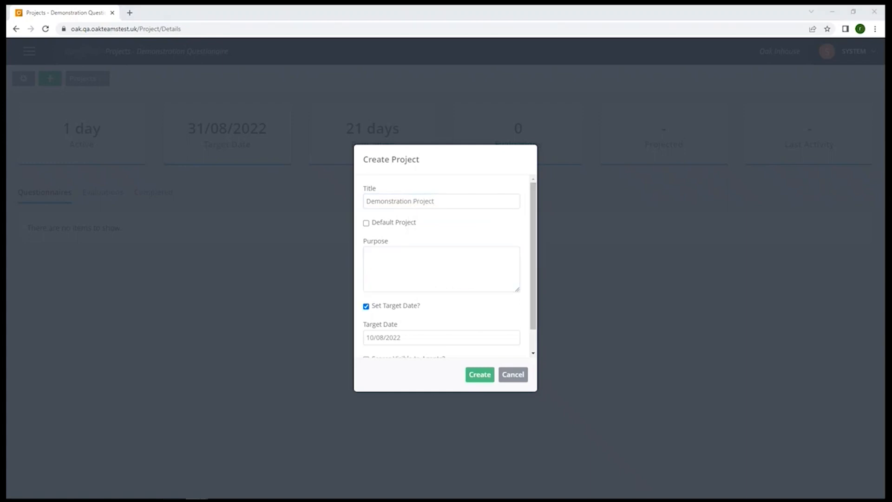
left_click(443, 265)
type("Questionnaire to Demonstrate the Evaluation module")
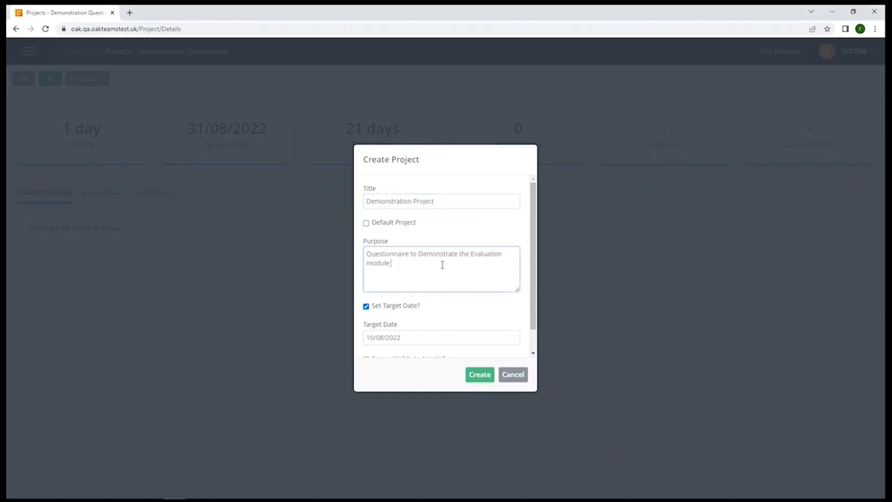
left_click_drag(409, 253, 302, 259)
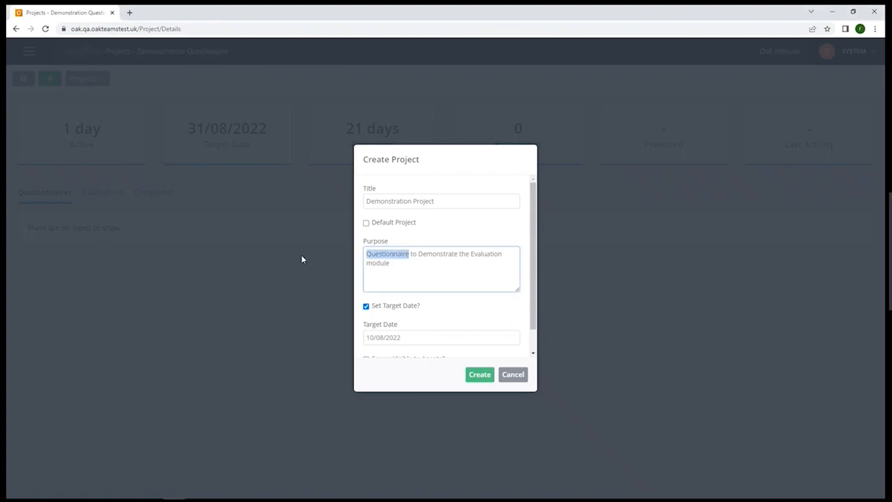
type("Project")
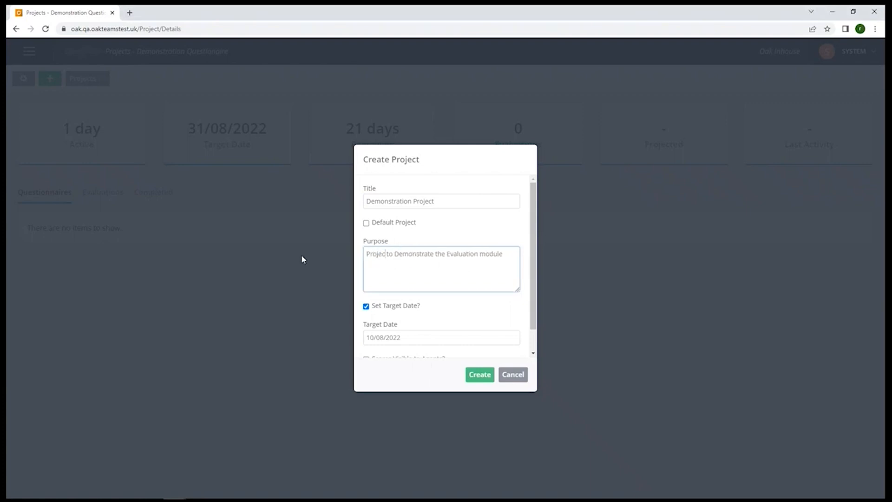
Set the target date to 31/08/2022, make scores visible to agents and create the project
left_click(439, 302)
scroll(431, 304, "down", 1)
left_click(428, 311)
left_click(412, 417)
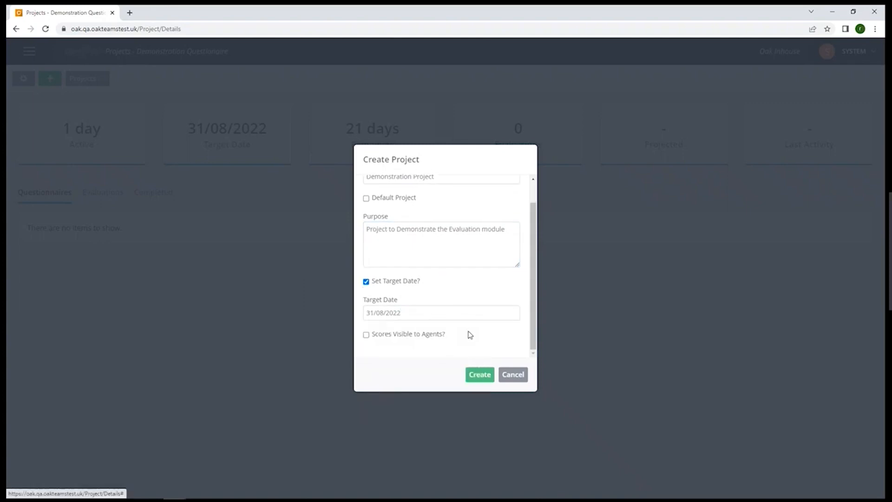
left_click(393, 335)
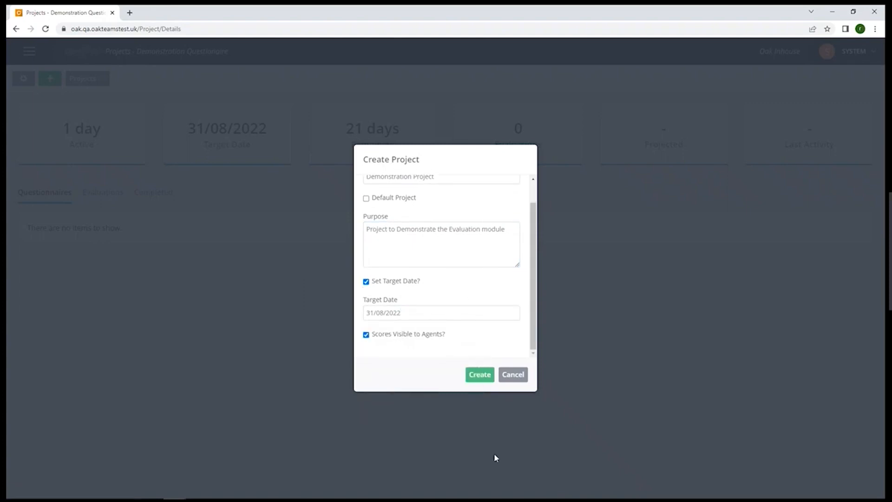
left_click(476, 378)
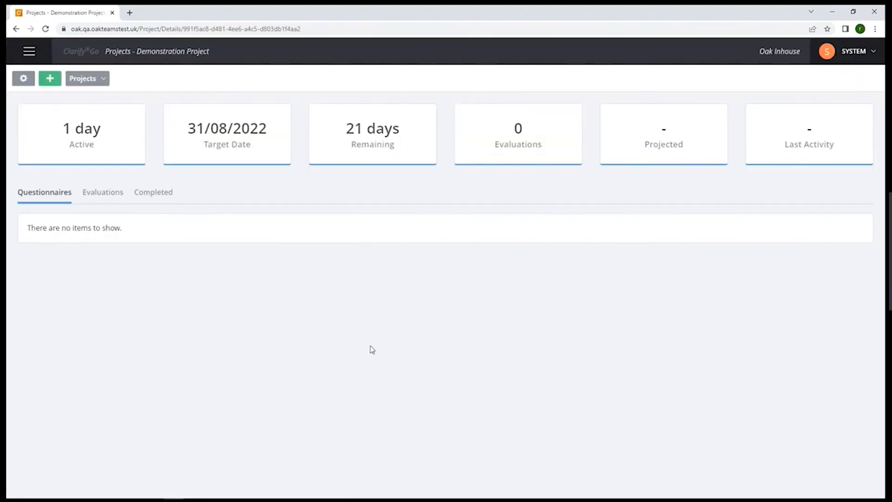
Start a new blank questionnaire in the project and title it "Demonstration Questionaire"
left_click(99, 193)
left_click(39, 196)
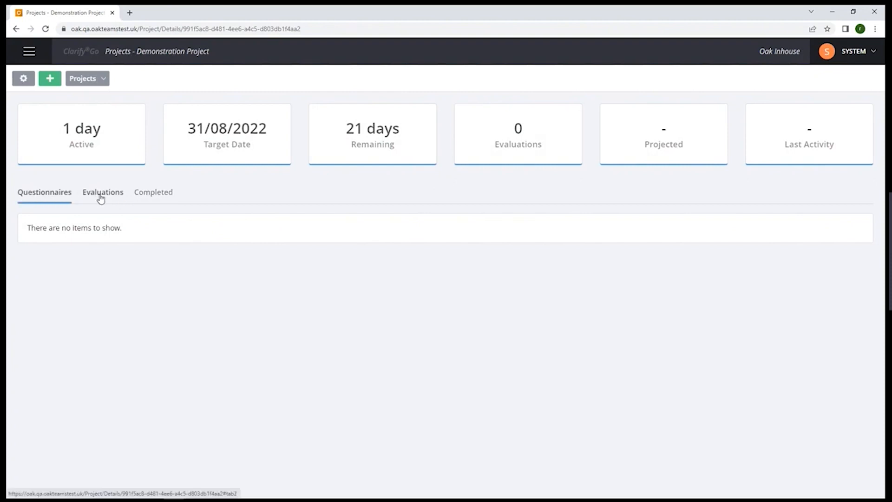
left_click(50, 78)
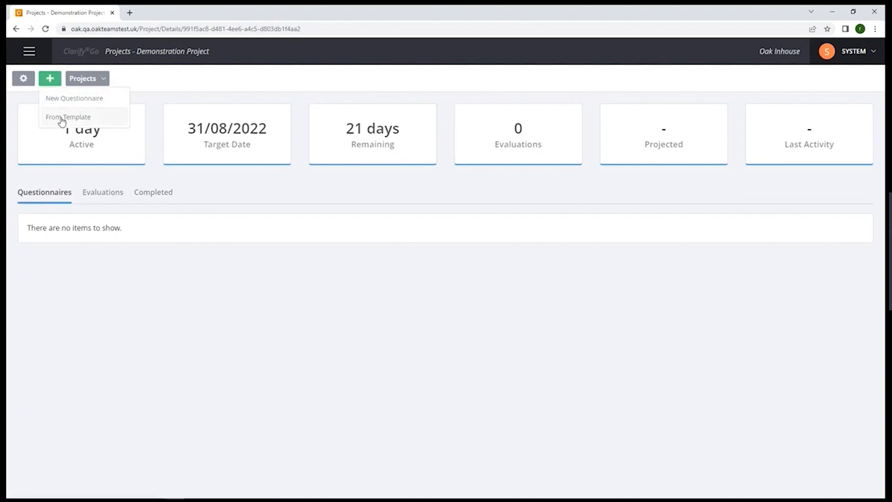
left_click(70, 98)
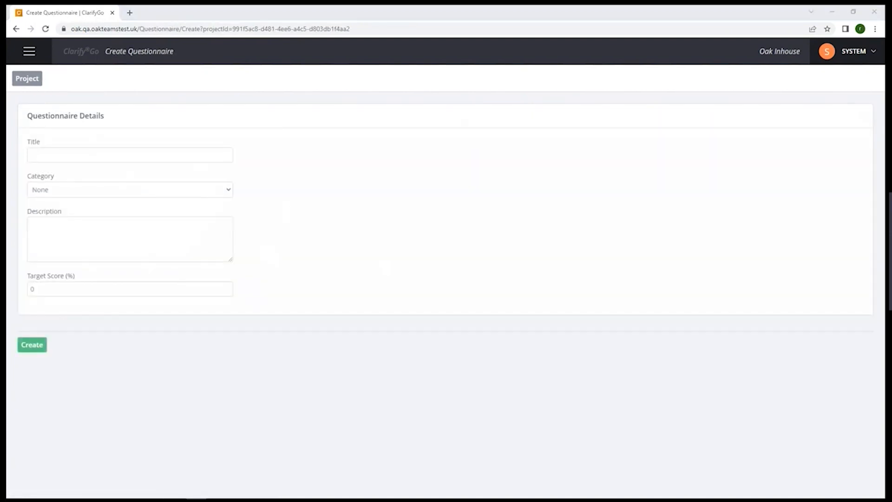
left_click(217, 155)
type("Demonstration Questionaire")
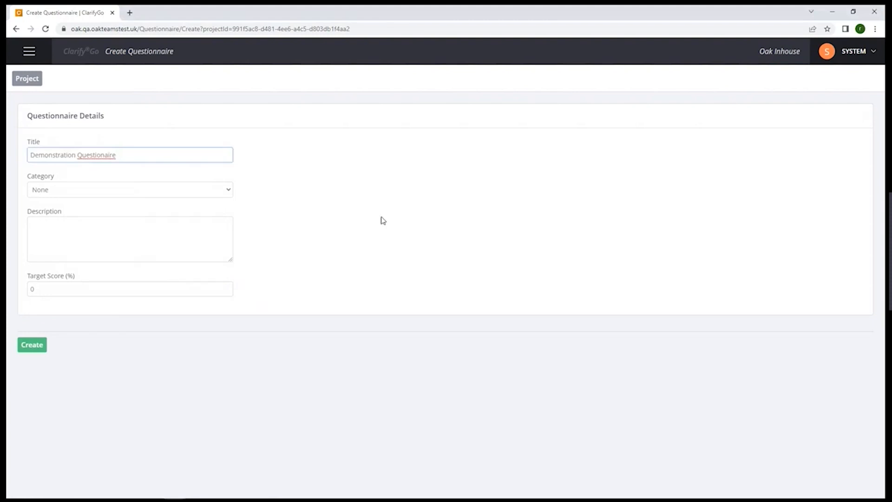
Set the questionnaire's category to Performance and its description to "Questionnaire to Demonstrate the Evaluation module"
left_click(229, 189)
left_click(217, 211)
left_click(196, 500)
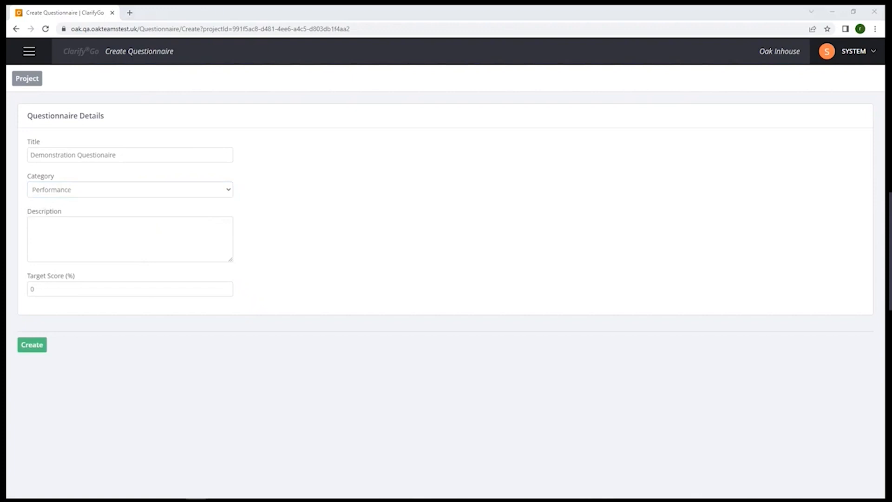
left_click(216, 231)
type("Questionnaire to Demonstrate the Evaluation module")
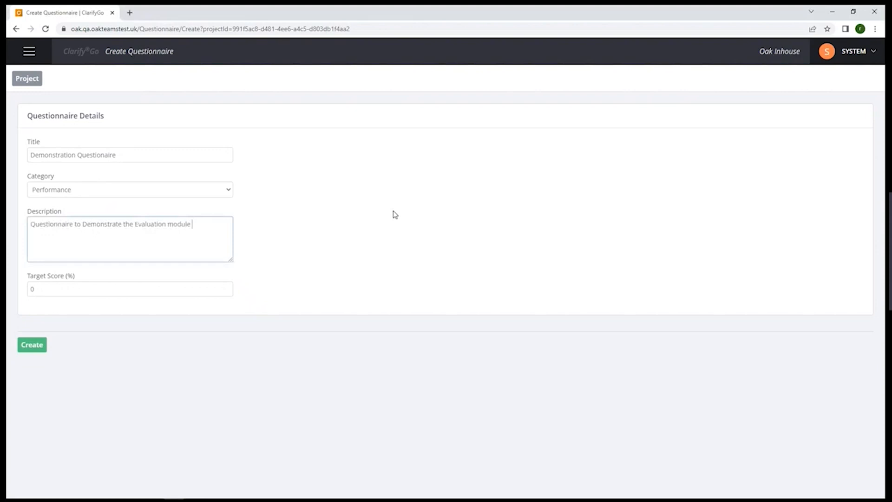
Set the target score to 80 % and create the questionnaire
key("Tab")
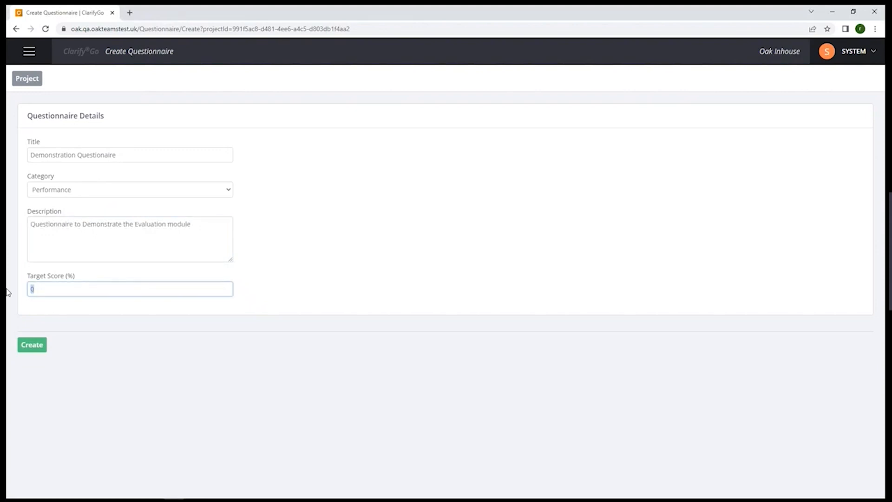
type("80")
left_click(41, 344)
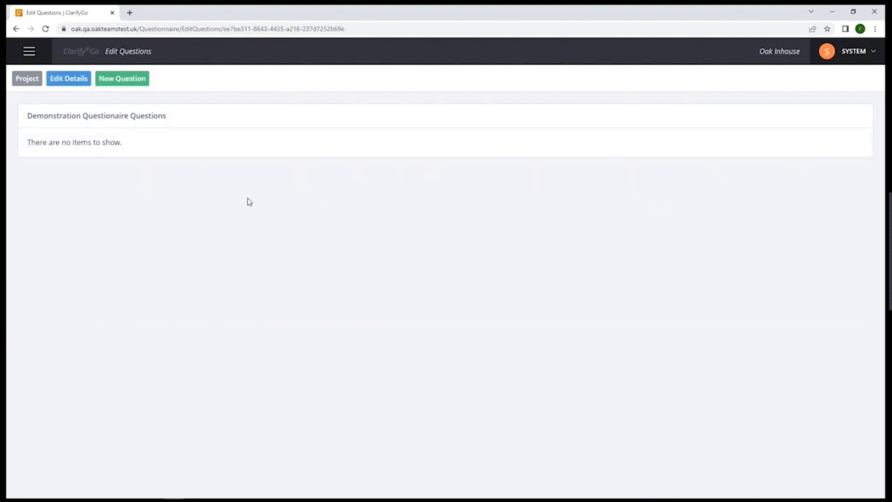
Add a multiple-choice question "Did the Agent use the correct company greeting?" with guidance "(Yes is best)", scoring Yes 10 and No 0, and request another question
left_click(114, 83)
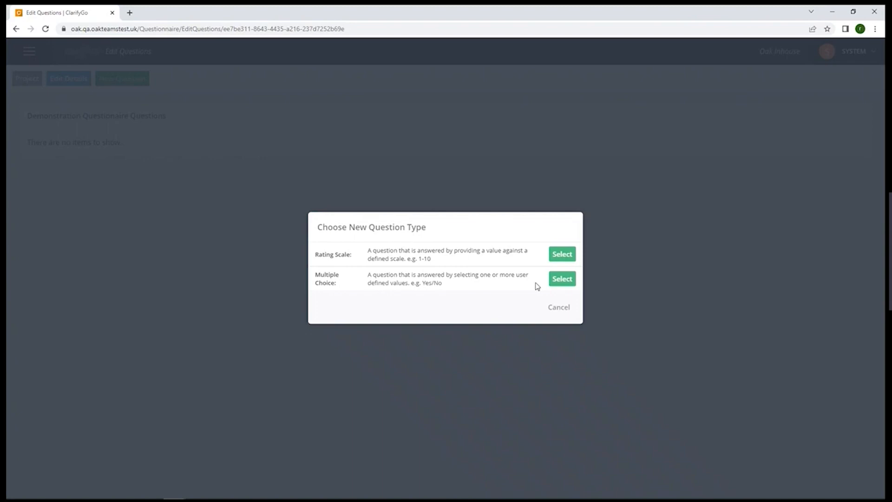
left_click(561, 283)
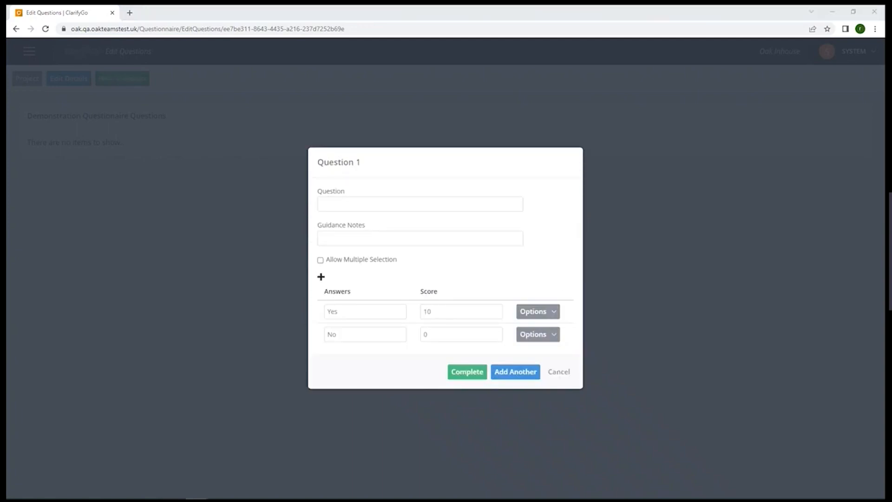
left_click(500, 208)
type("Did the Agent use the correct company greeting?")
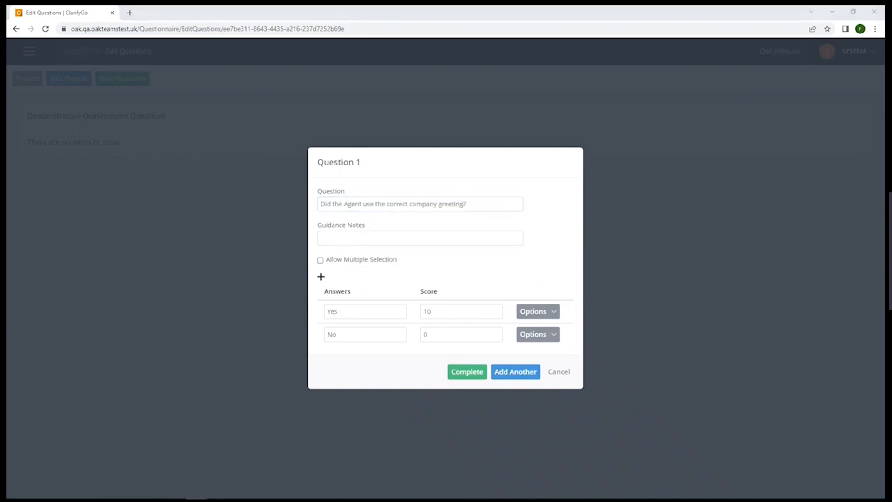
left_click(441, 239)
type("(Yes is best)")
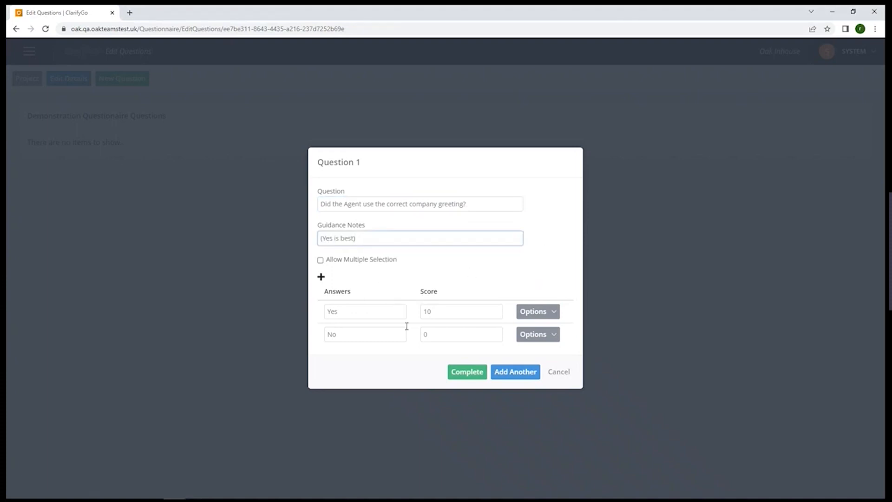
left_click(348, 312)
left_click(456, 313)
left_click(454, 335)
left_click(538, 386)
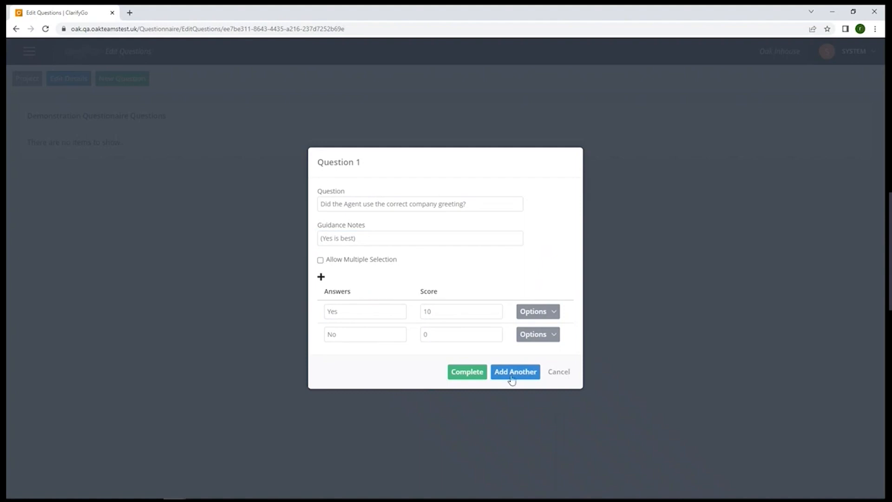
Add a rating-scale question "Out of Ten, did the Agent make the caller feel at ease?" with guidance "(higher is better)" and maximum score 10, completing the questionnaire
left_click(570, 254)
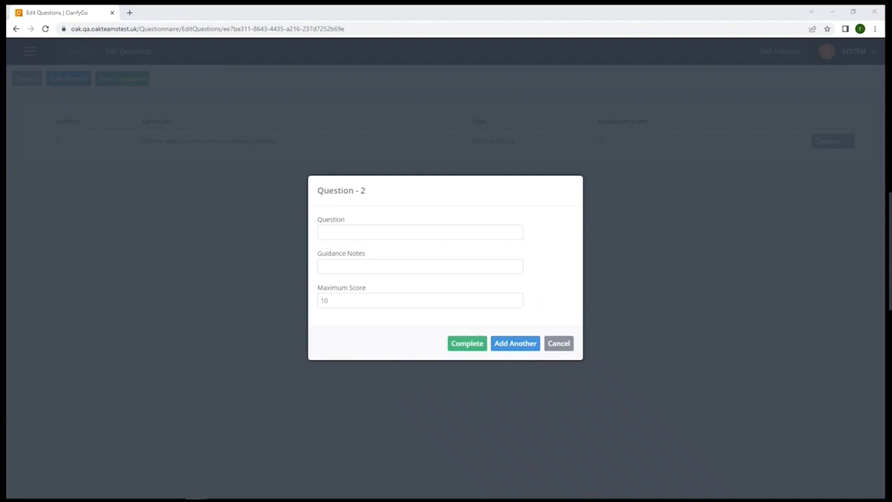
left_click(456, 233)
left_click(458, 271)
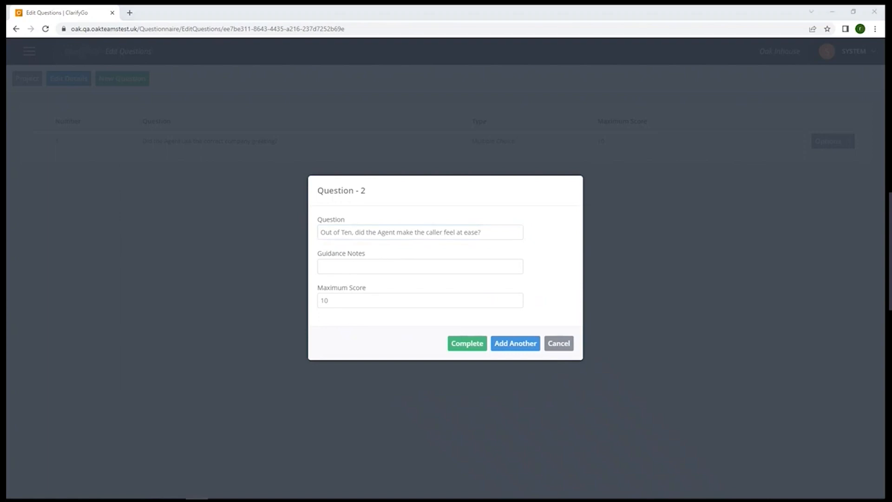
left_click(501, 264)
left_click(386, 303)
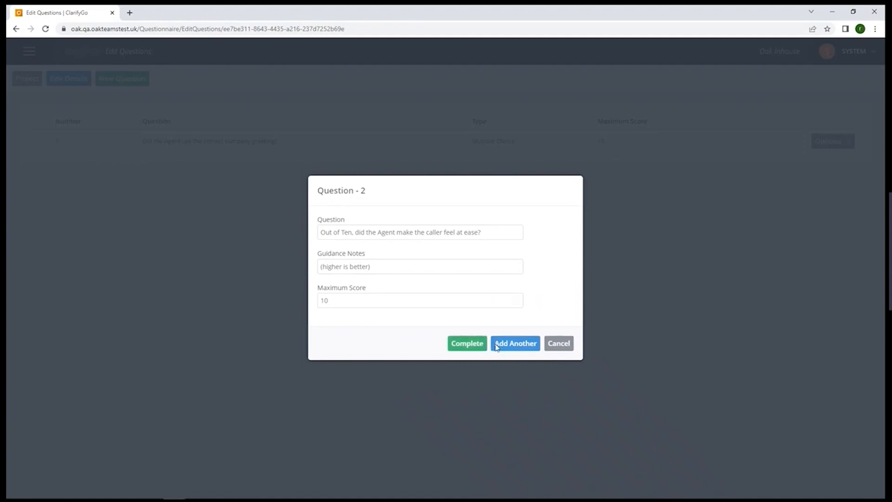
left_click(479, 346)
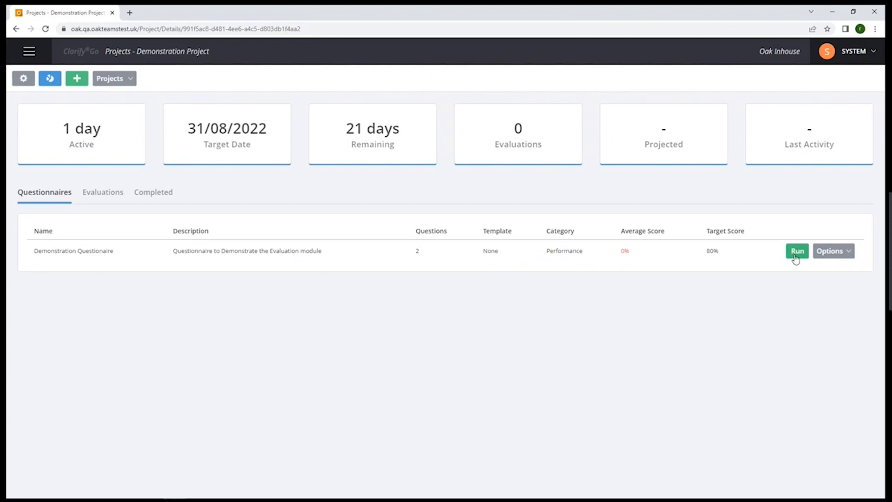
Open the Demonstration Questionaire's settings and review its call selection, date and time range, call details, numbers and agents
left_click(825, 252)
left_click(817, 272)
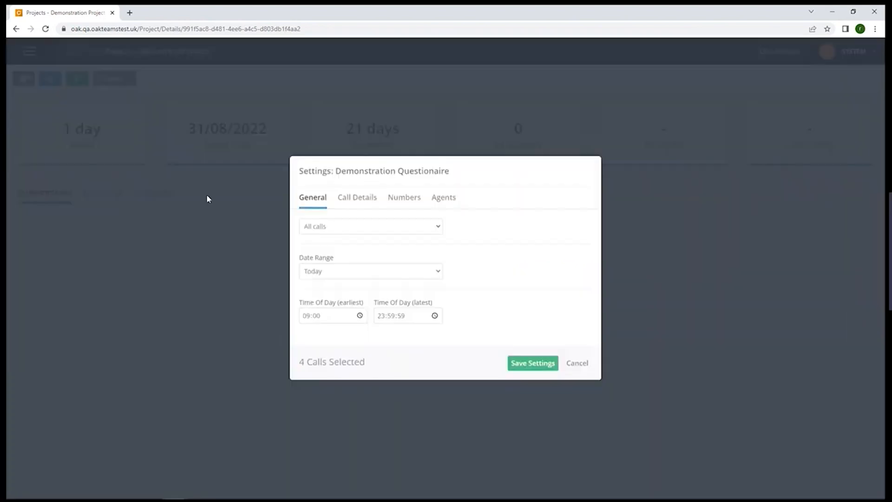
left_click(436, 227)
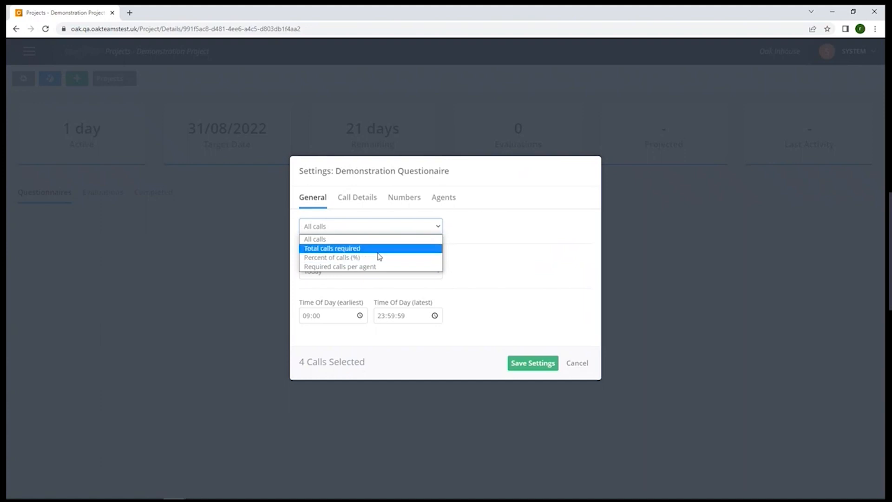
left_click(466, 213)
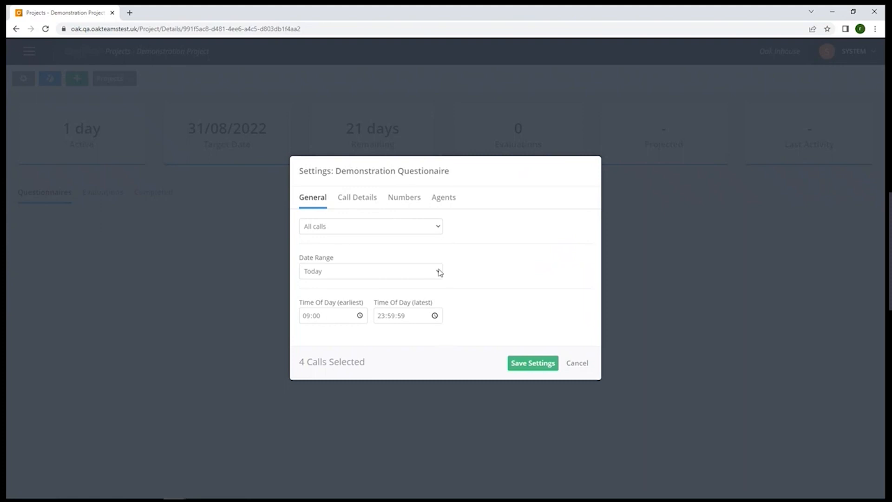
left_click(335, 321)
left_click(421, 322)
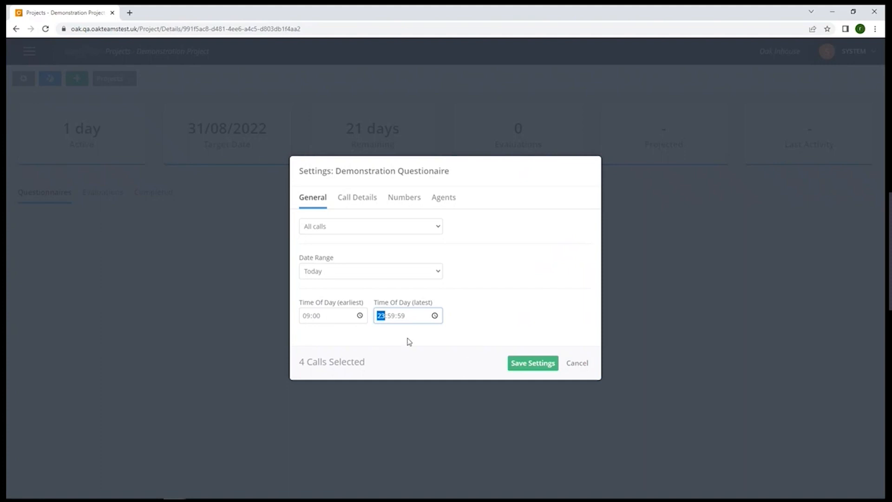
left_click(353, 202)
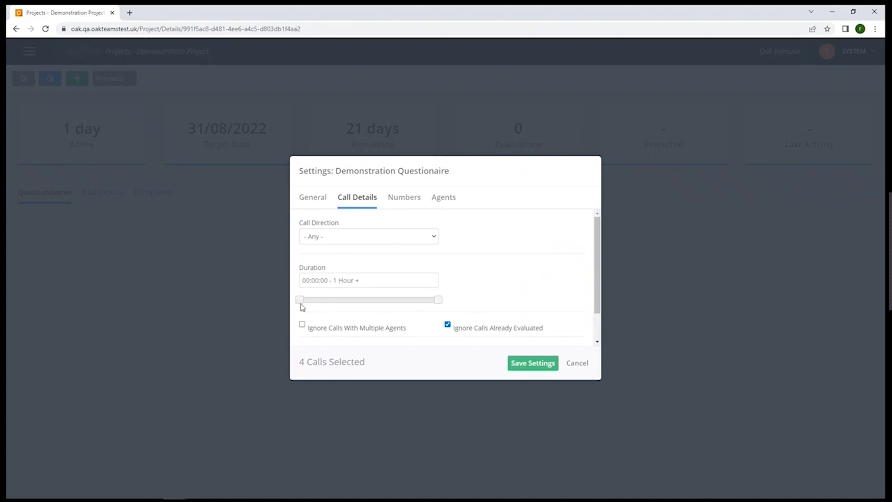
left_click_drag(300, 303, 300, 301)
left_click(403, 201)
left_click(444, 197)
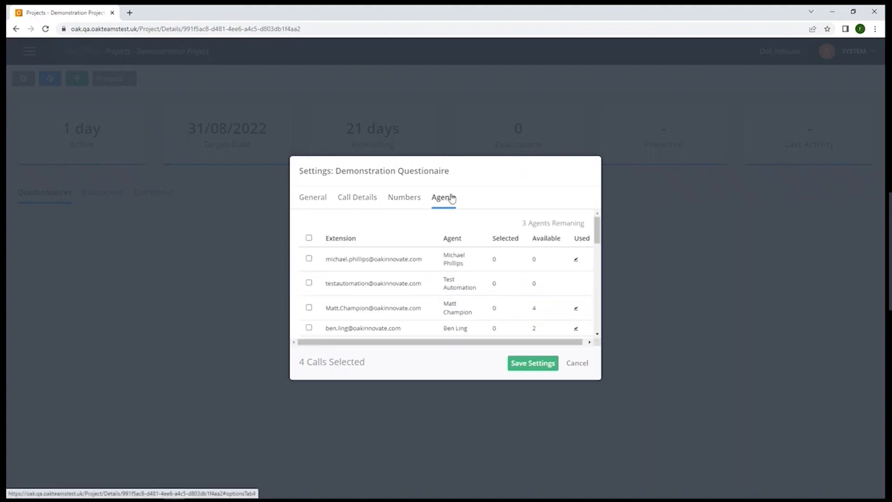
Save the Demonstration Questionaire's settings with the one selected agent and start its evaluation run
scroll(353, 270, "down", 3)
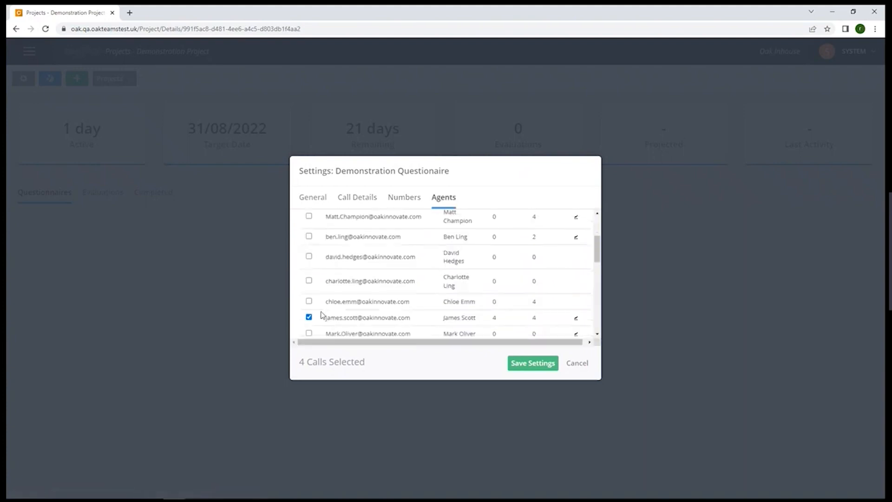
left_click(533, 363)
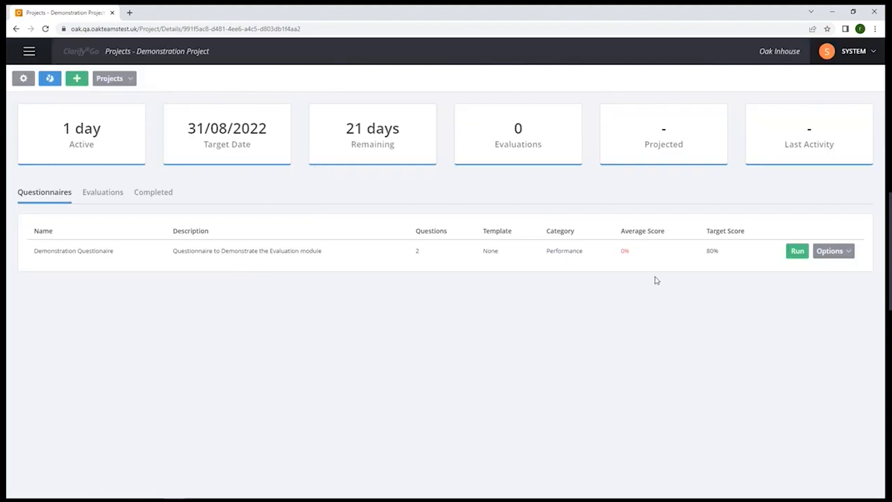
left_click(796, 251)
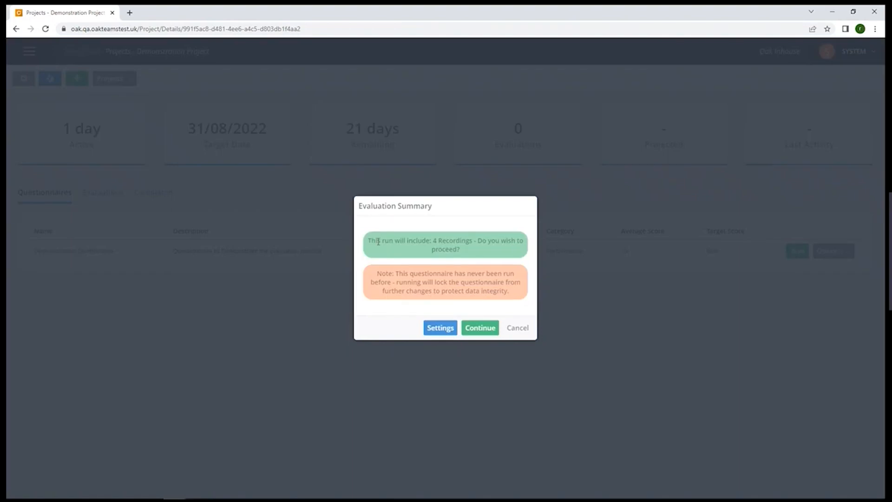
left_click_drag(393, 238, 506, 253)
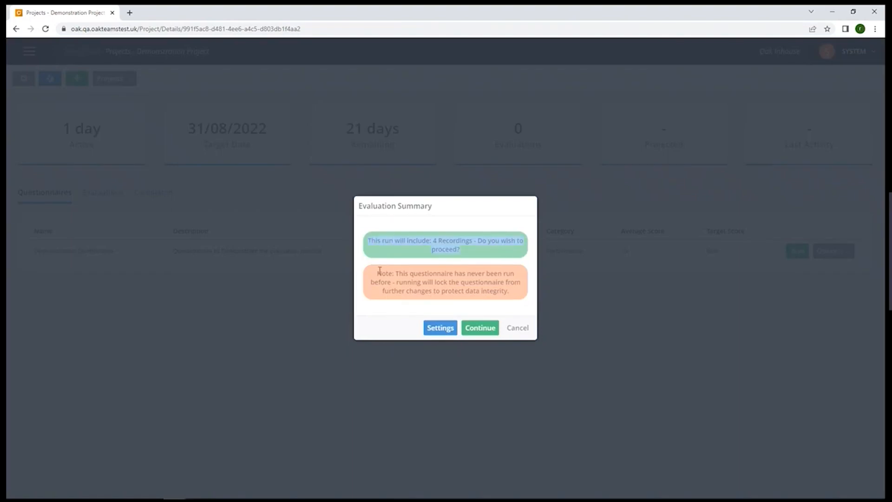
left_click(480, 328)
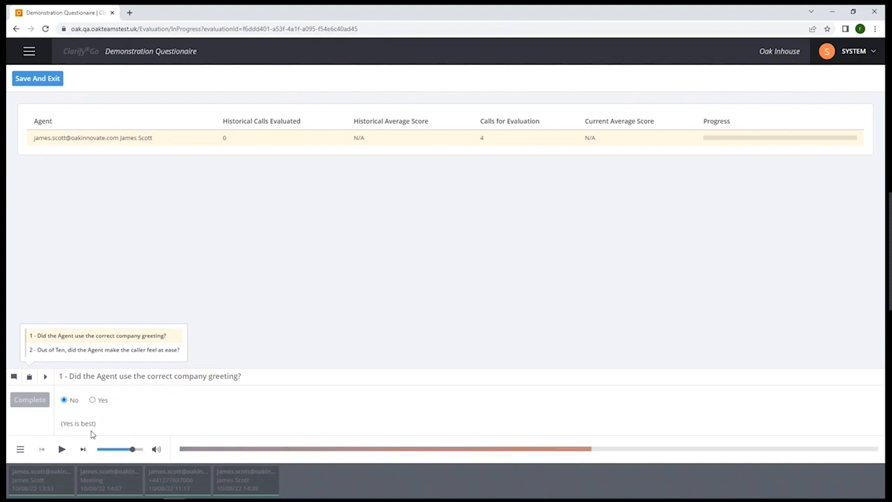
Evaluate the first call: answer Yes for the company greeting, score 8 for caller ease, and complete it
left_click(92, 401)
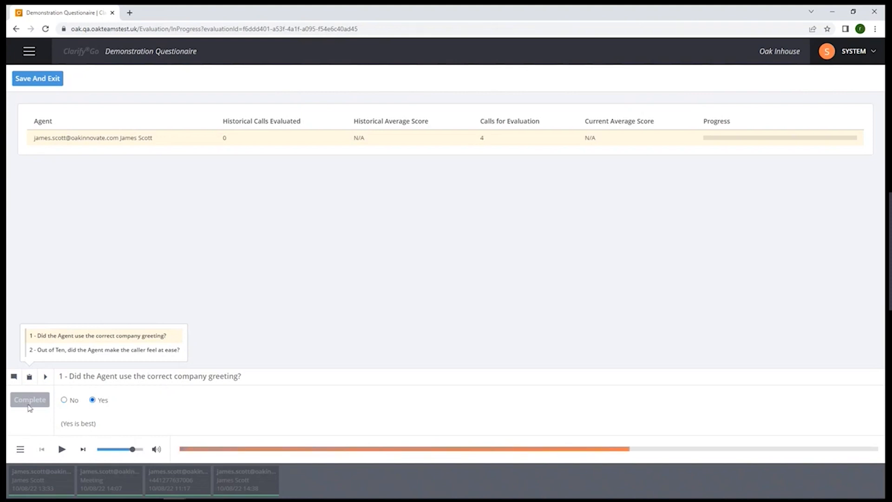
left_click(45, 377)
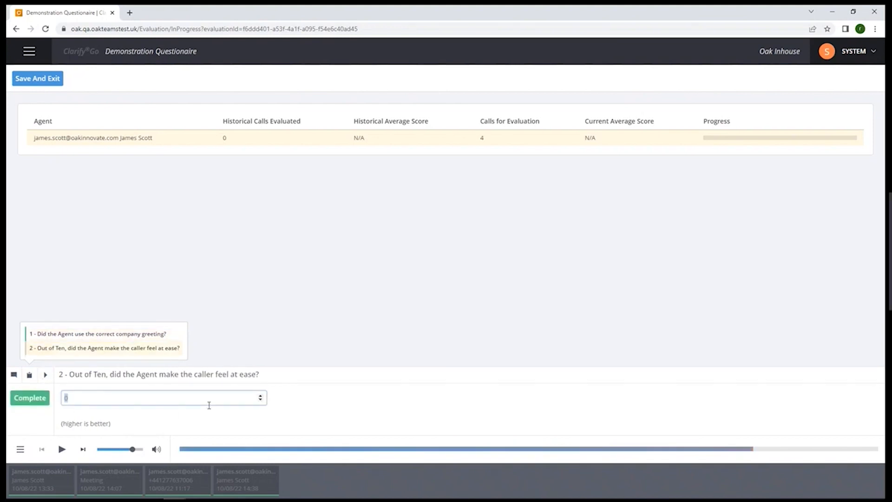
left_click(35, 401)
left_click(34, 402)
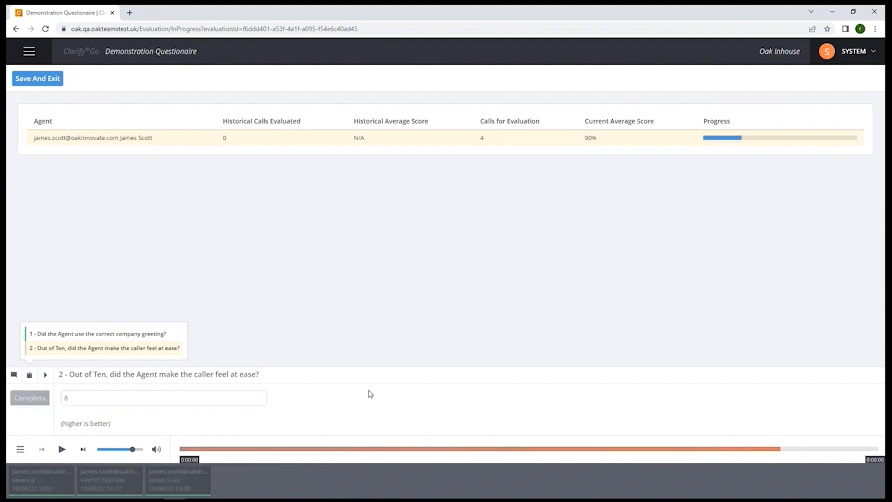
Revisit both answers of the first call, set the greeting answer to Yes and submit it again to reach the next call
left_click(45, 375)
left_click(64, 400)
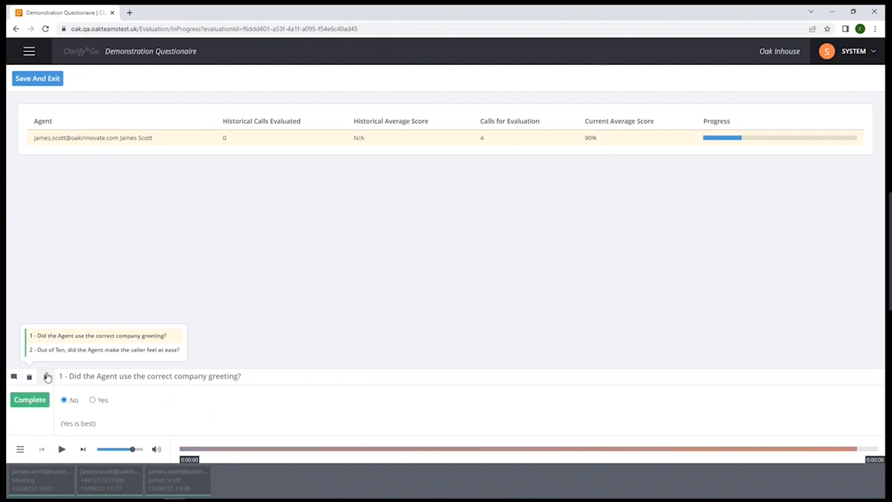
left_click(45, 376)
double_click(80, 397)
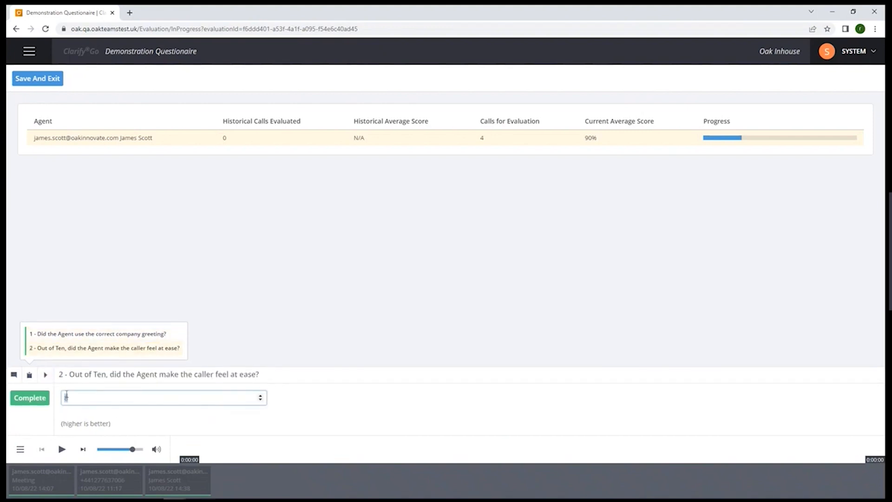
left_click(46, 376)
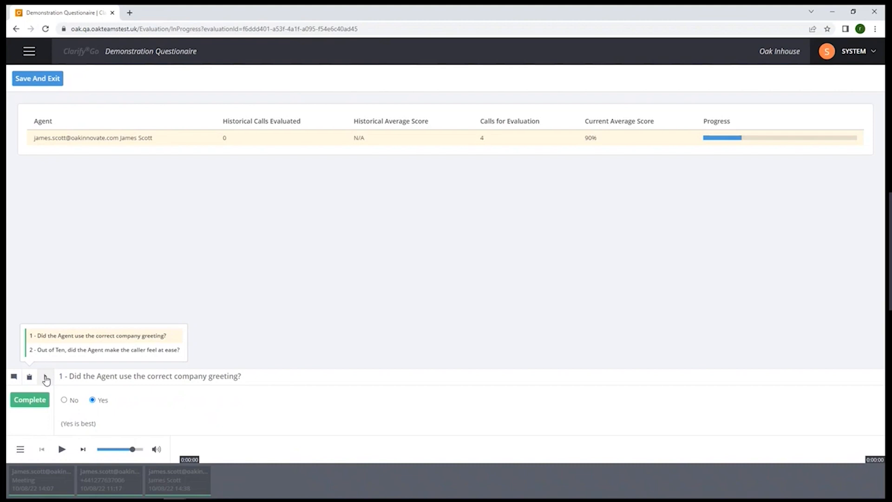
left_click(44, 400)
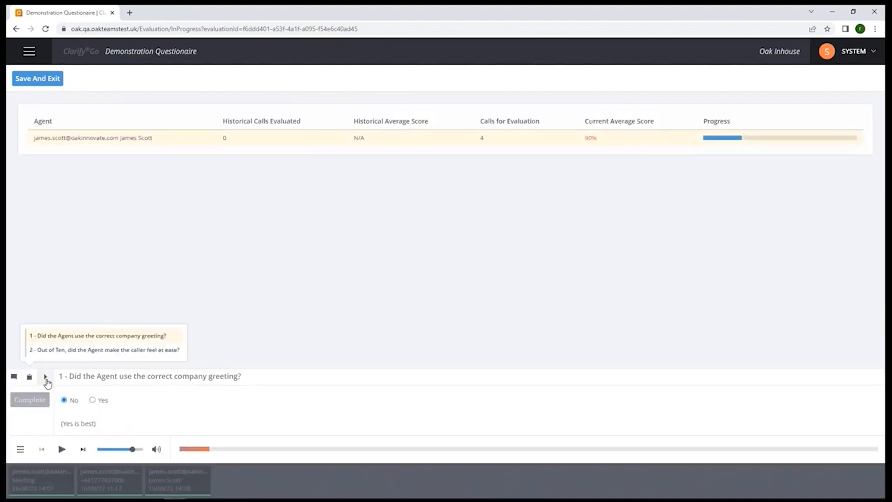
Evaluate the second call with Yes for the greeting and 3 for caller ease, complete it and move to the third call
left_click(92, 400)
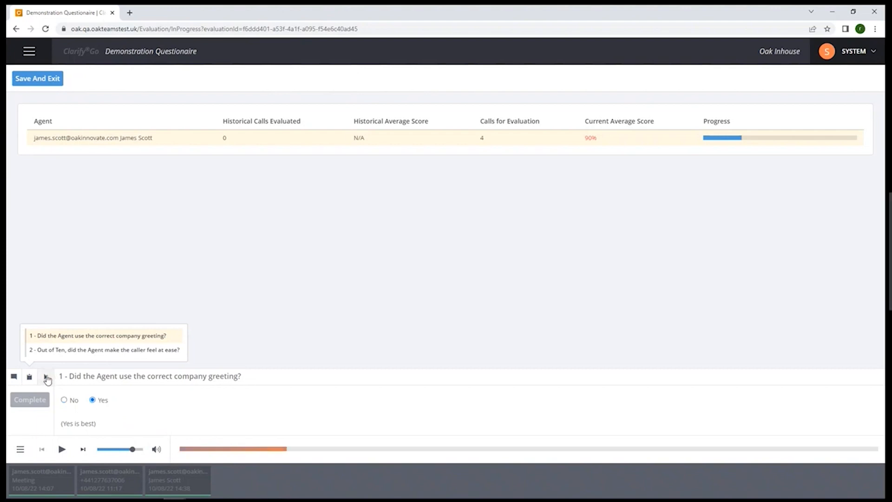
left_click(46, 376)
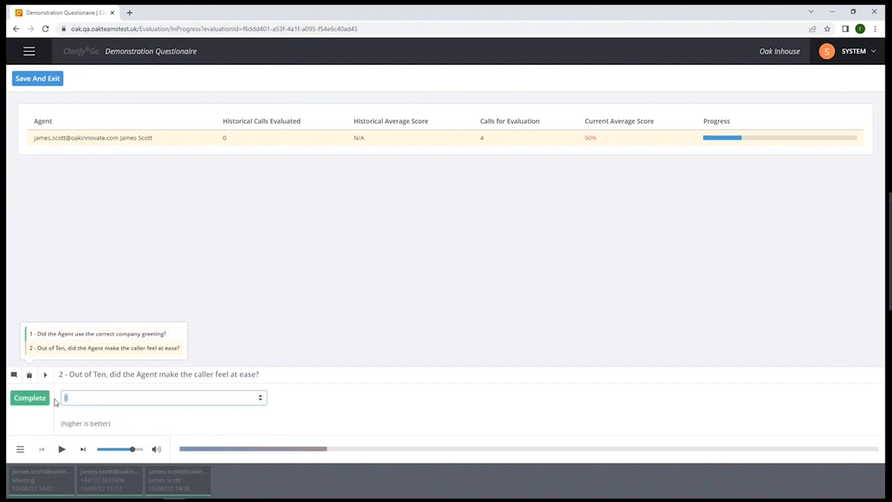
type("3")
left_click(29, 398)
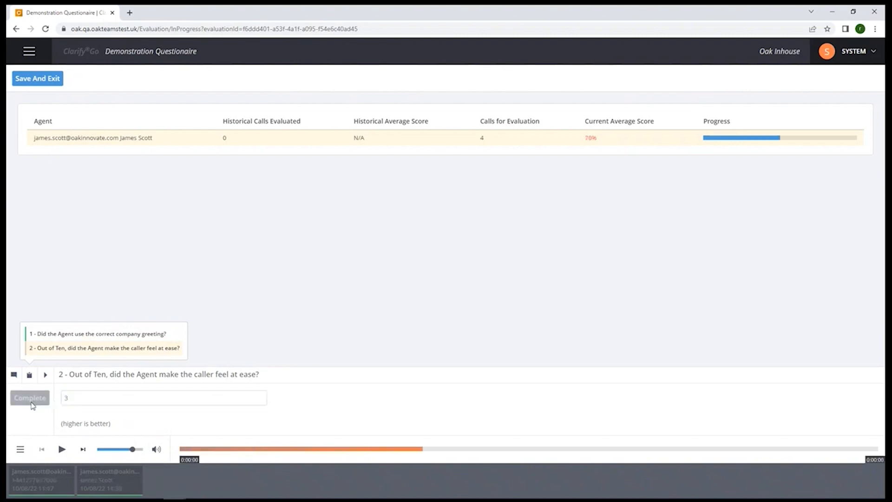
left_click(45, 376)
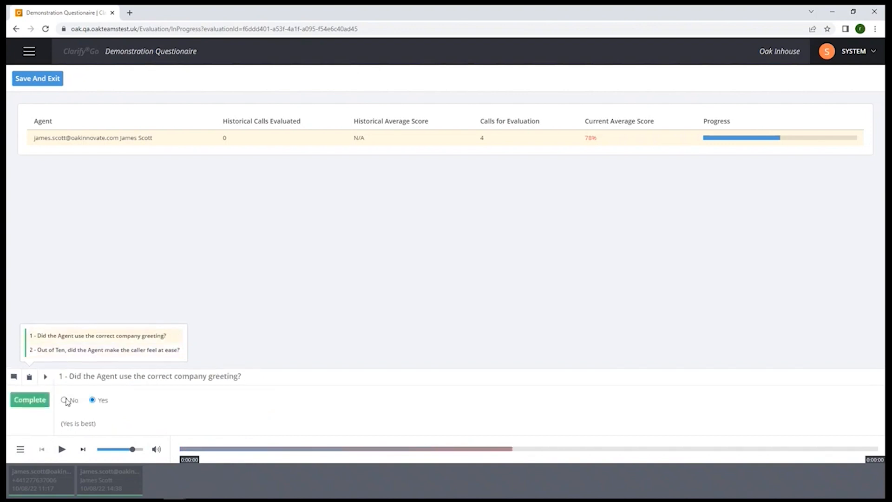
left_click(41, 405)
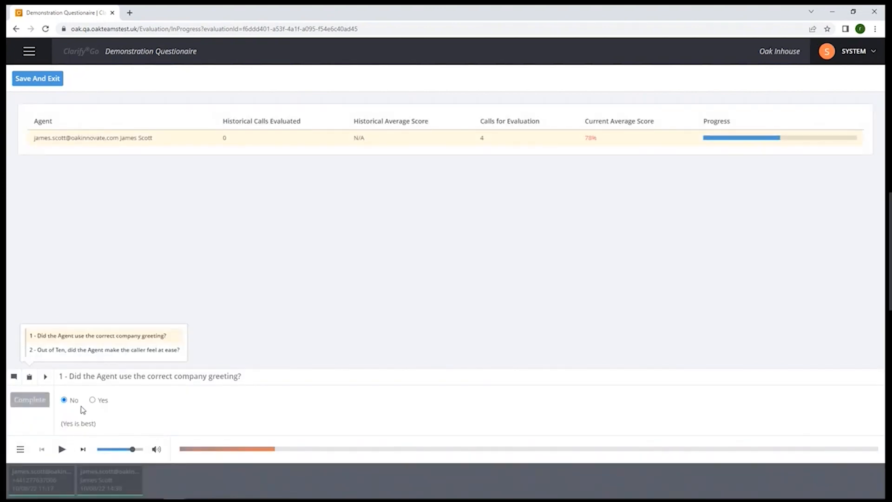
Complete the third call with Yes for the greeting and 10 for caller ease, and save and exit the evaluation
left_click(94, 401)
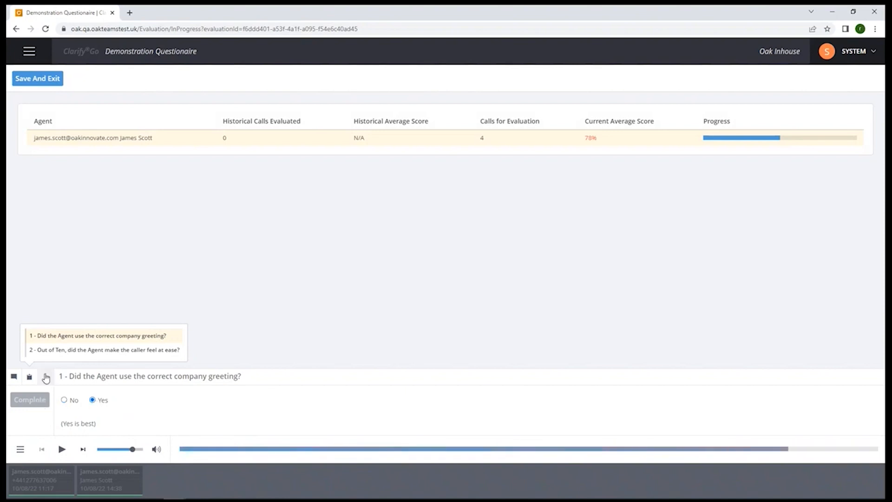
left_click(45, 376)
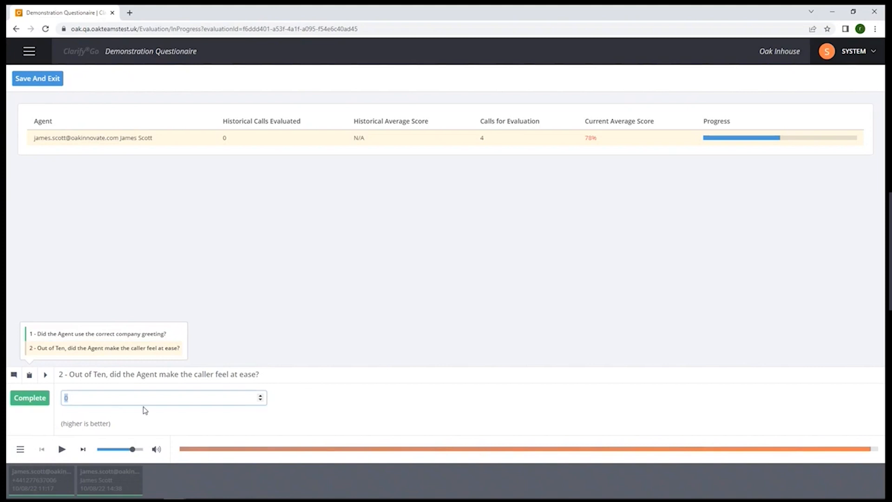
left_click(31, 400)
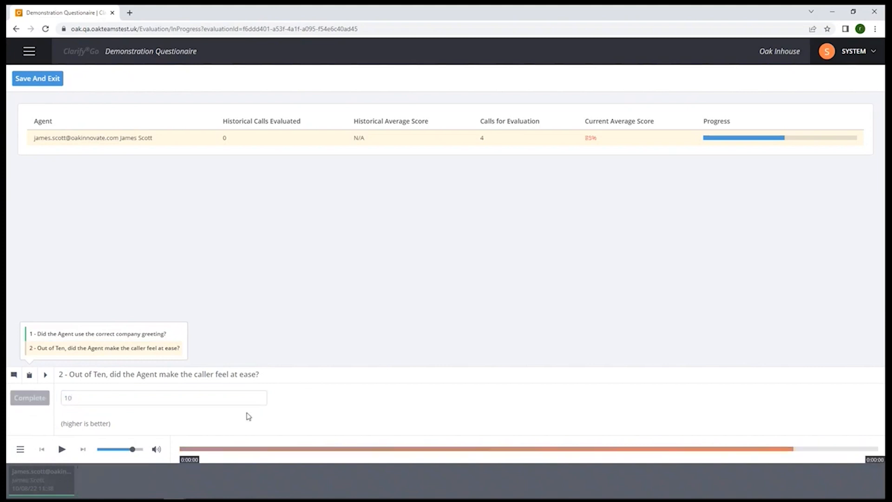
left_click(52, 83)
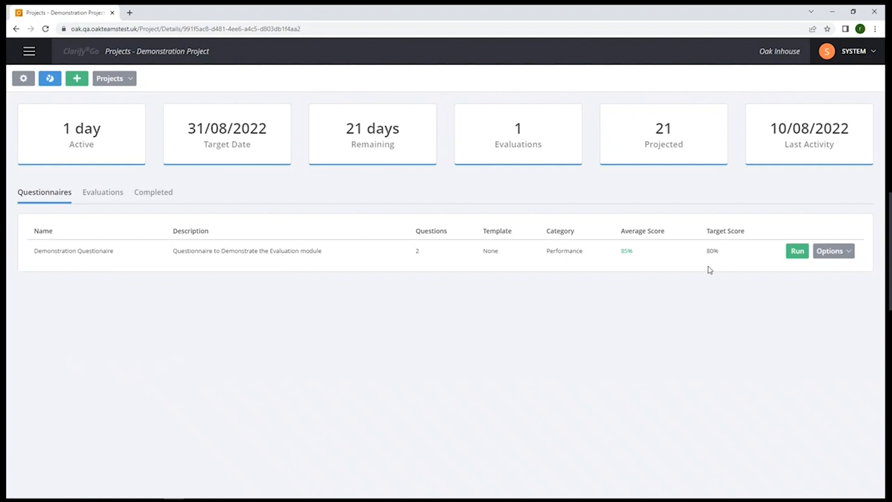
Check the progress of the project's evaluations and open the project's statistics view
left_click(103, 193)
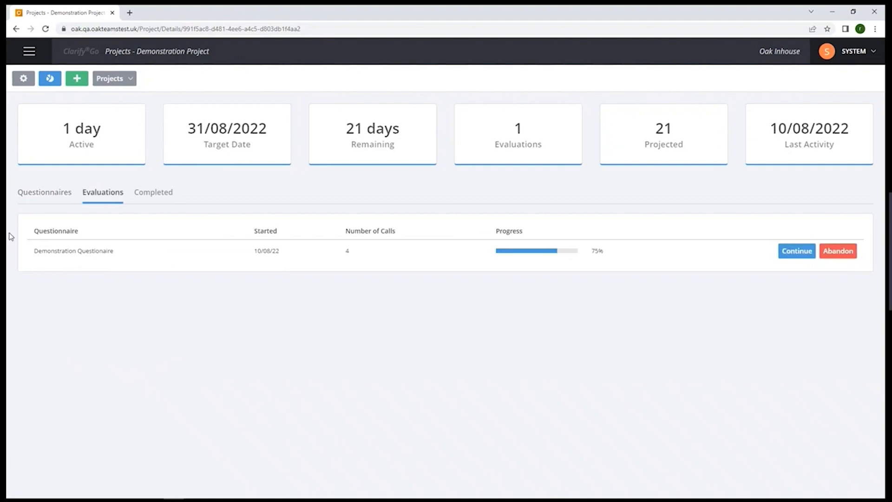
left_click(50, 79)
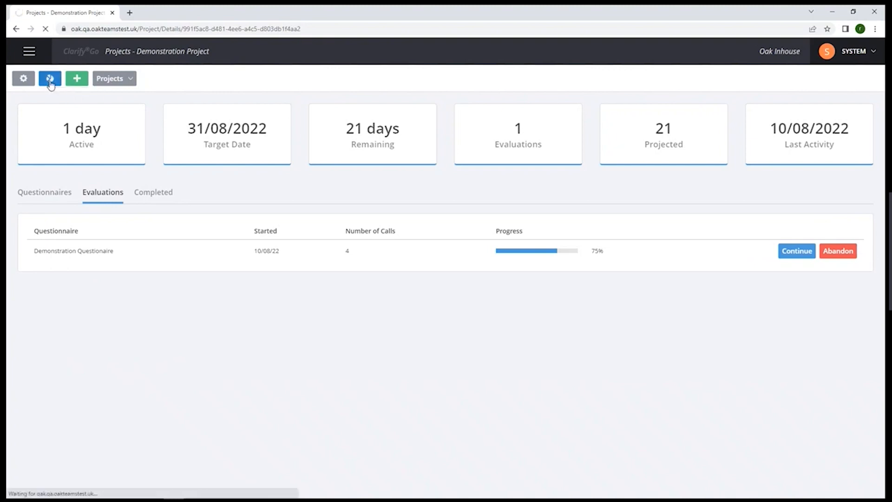